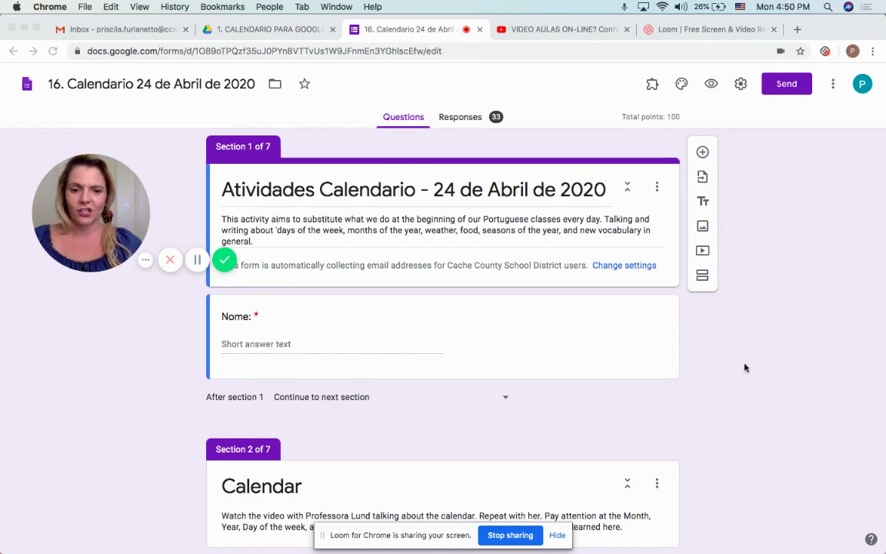
- Review the summary of the form's responses, including the point distribution, frequently missed questions, scores and per-question charts
left_click(458, 121)
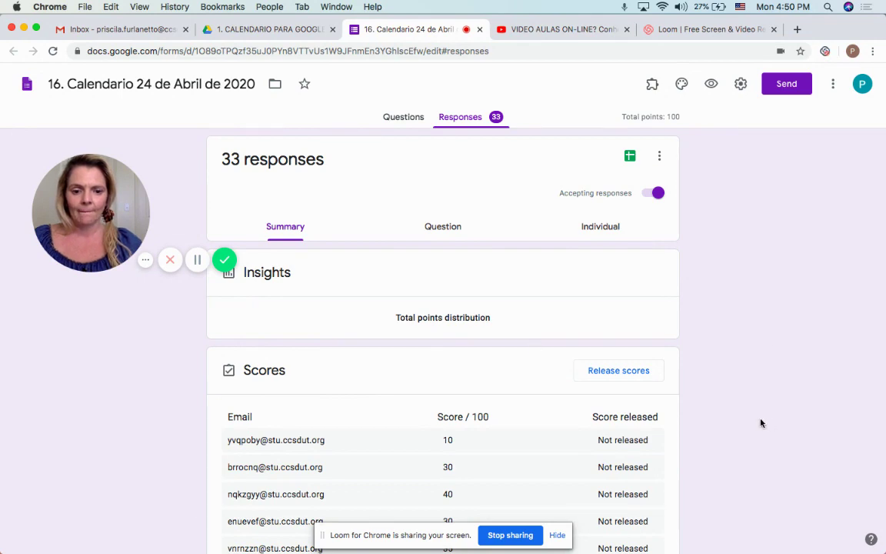
scroll(761, 422, "down", 20)
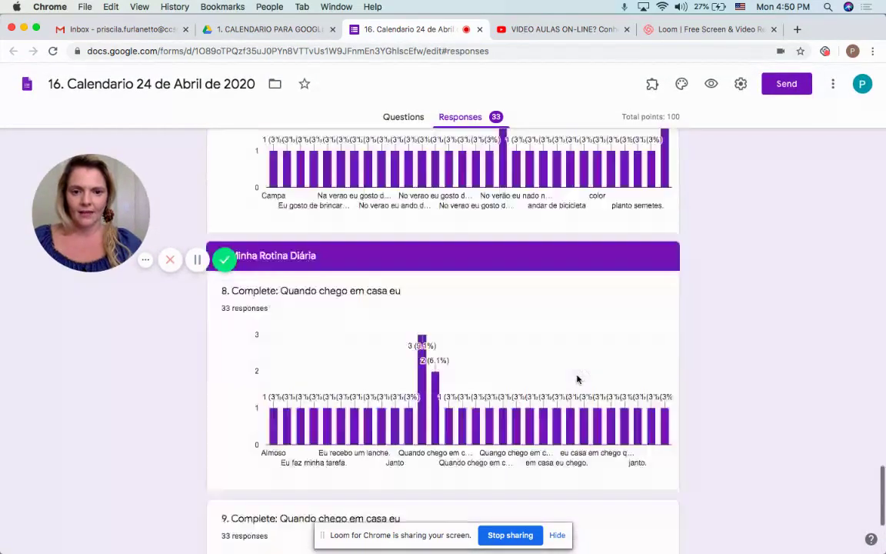
scroll(578, 379, "up", 20)
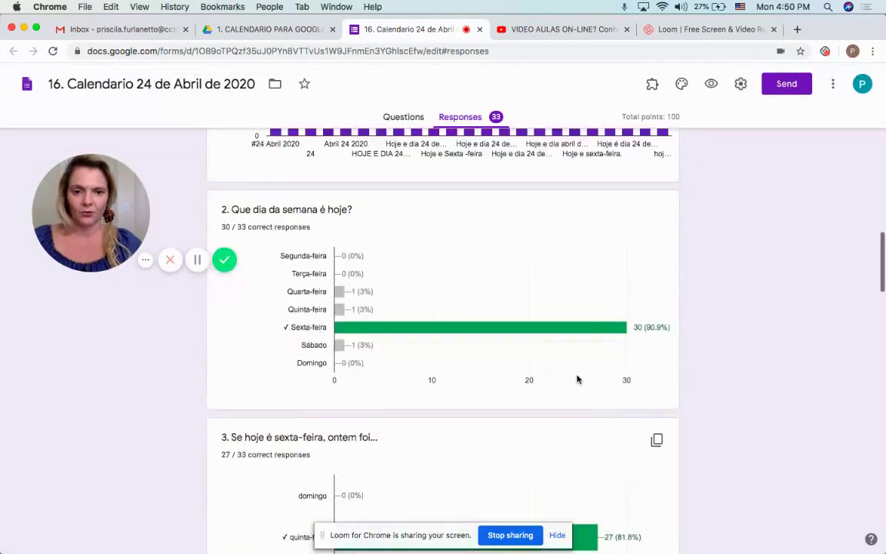
scroll(578, 379, "up", 15)
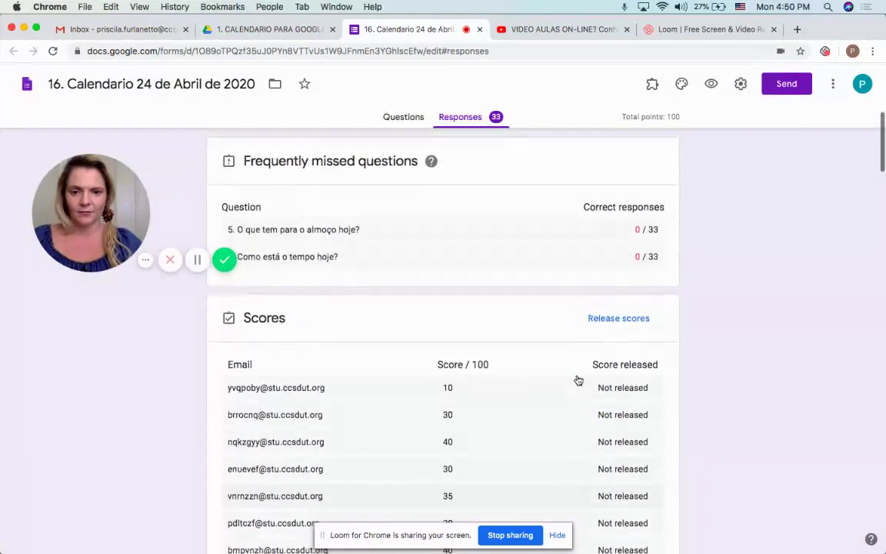
scroll(578, 380, "down", 20)
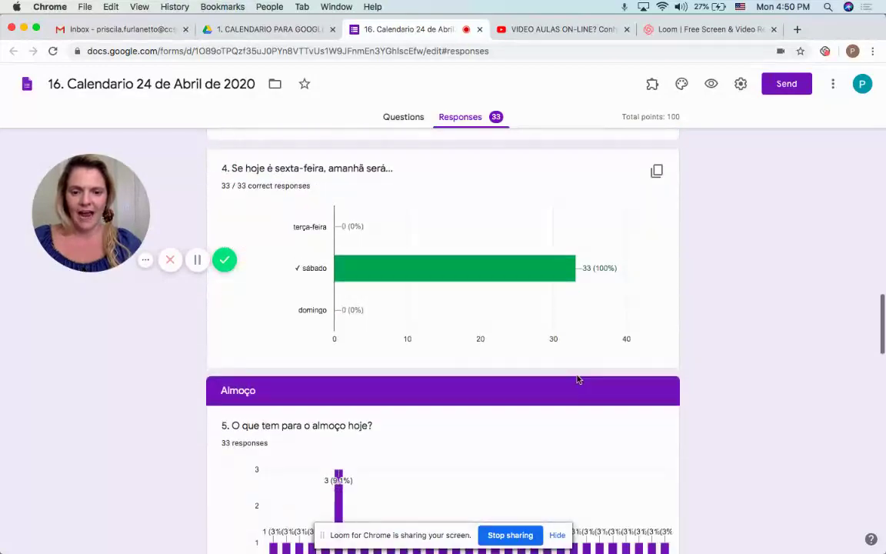
scroll(578, 378, "down", 5)
scroll(578, 379, "up", 20)
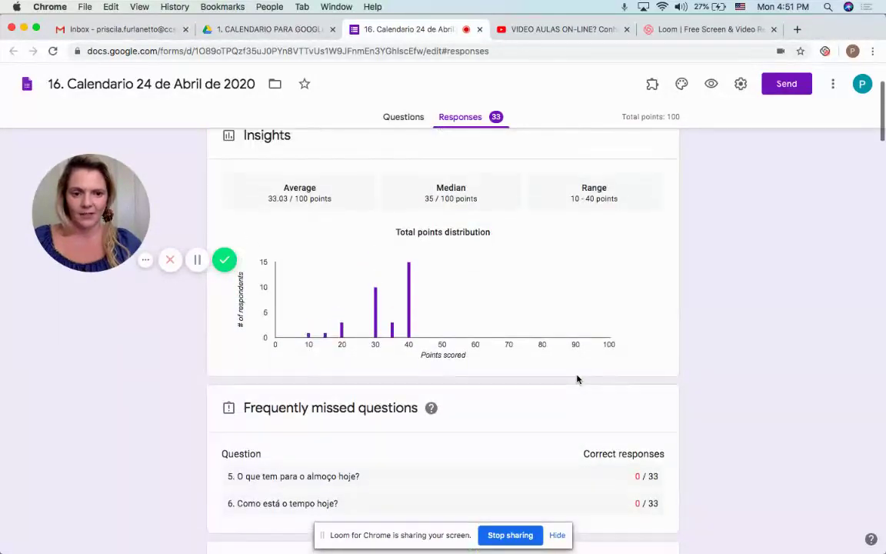
scroll(578, 379, "up", 3)
- Show the responses individually and go to the third student's submission
left_click(595, 213)
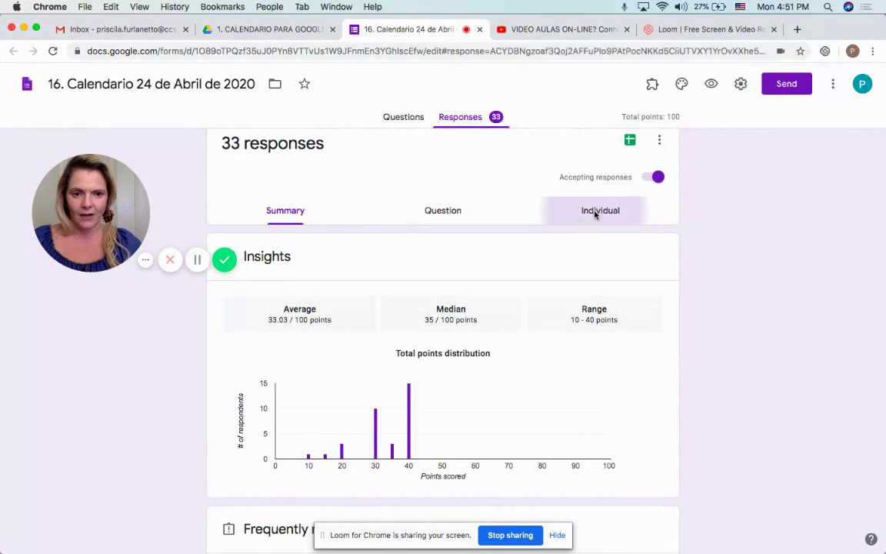
scroll(528, 339, "down", 4)
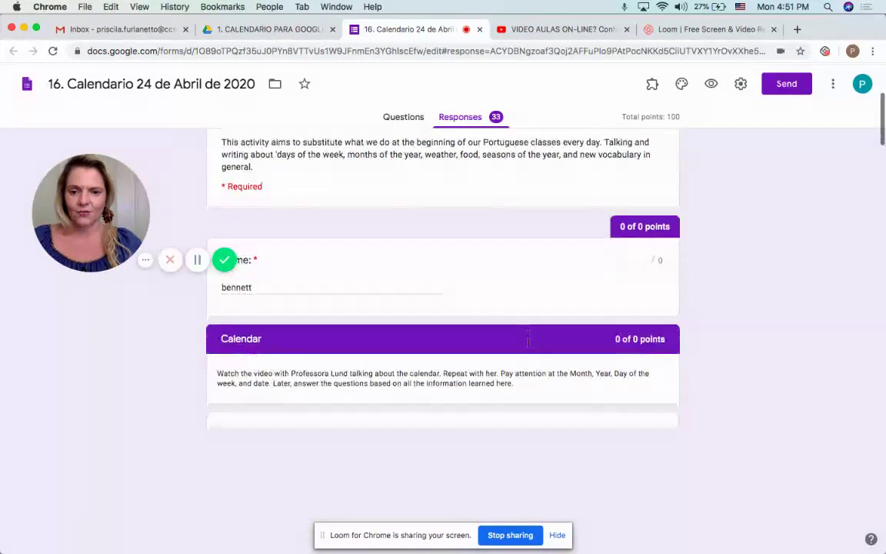
scroll(530, 346, "down", 5)
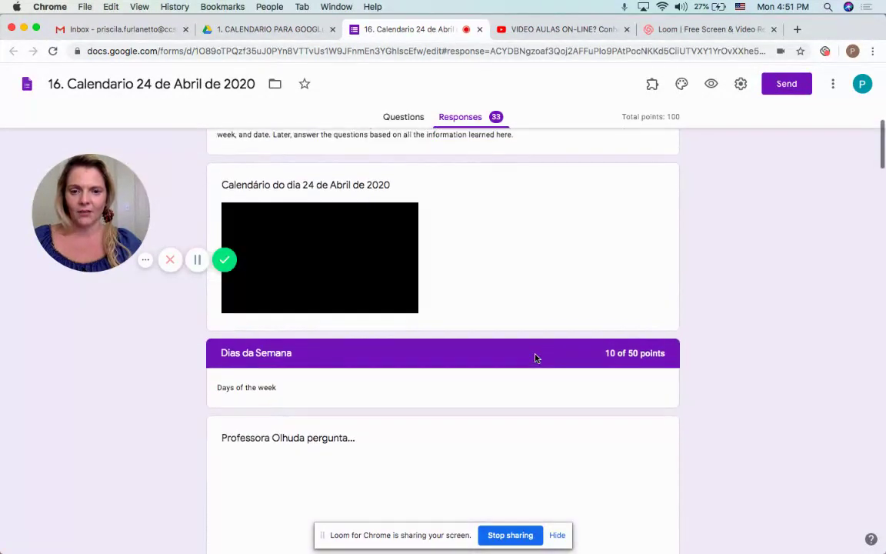
scroll(536, 358, "up", 10)
left_click(491, 273)
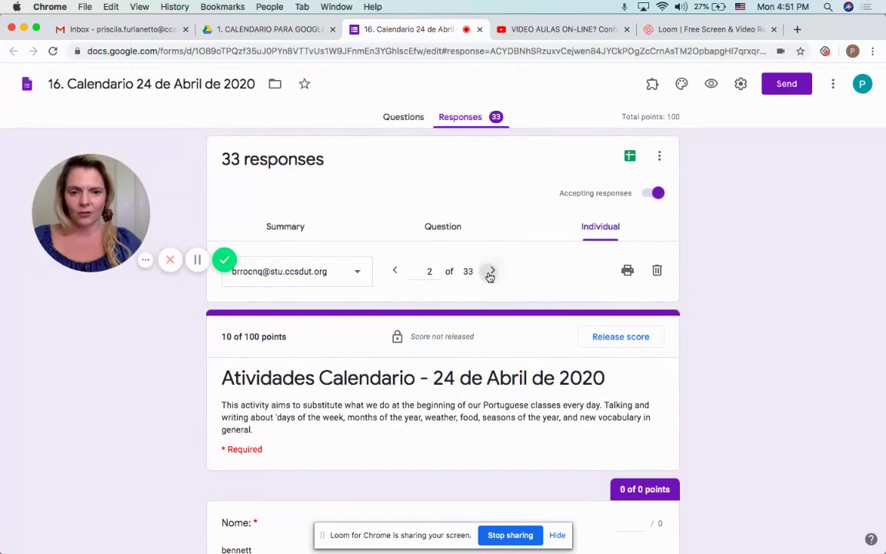
left_click(491, 273)
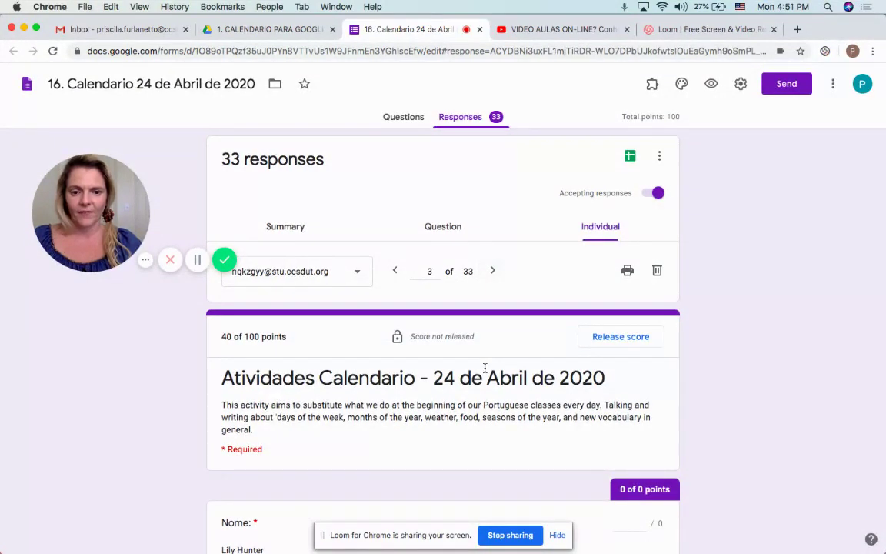
- Award 20 points to this student's answer to question 1, "Que dia é hoje?"
scroll(486, 370, "down", 10)
scroll(485, 373, "down", 5)
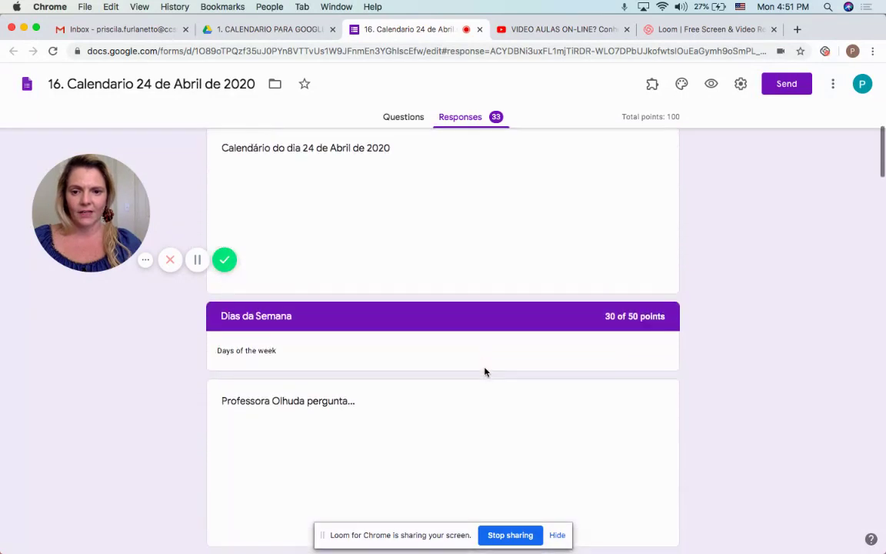
scroll(485, 372, "up", 4)
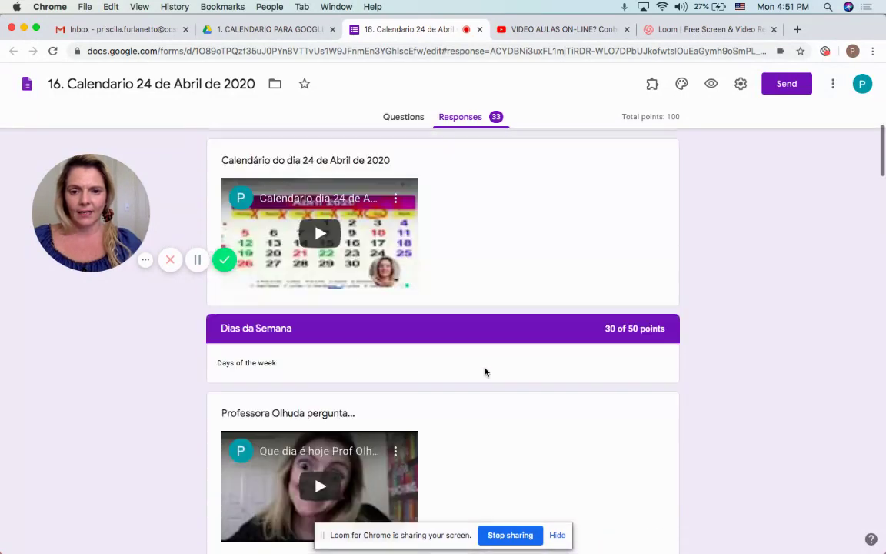
scroll(484, 373, "down", 5)
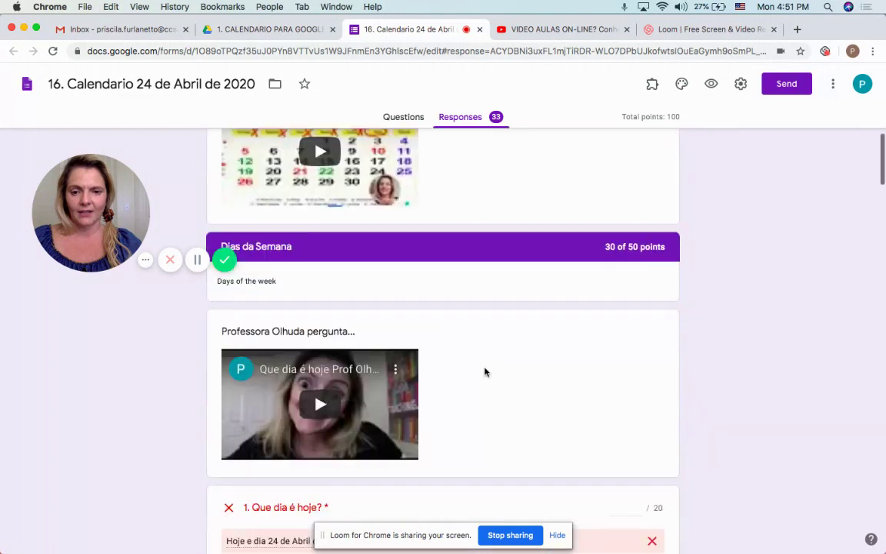
scroll(484, 372, "down", 2)
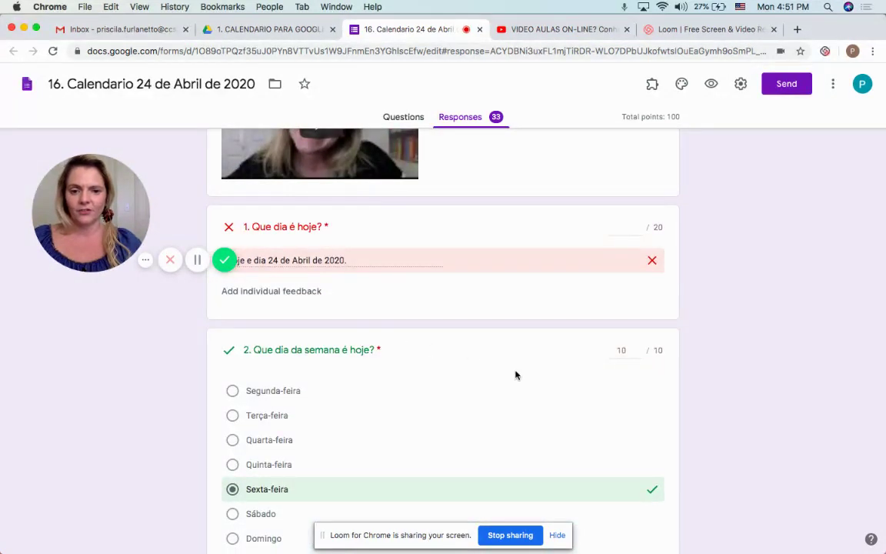
scroll(515, 372, "down", 1)
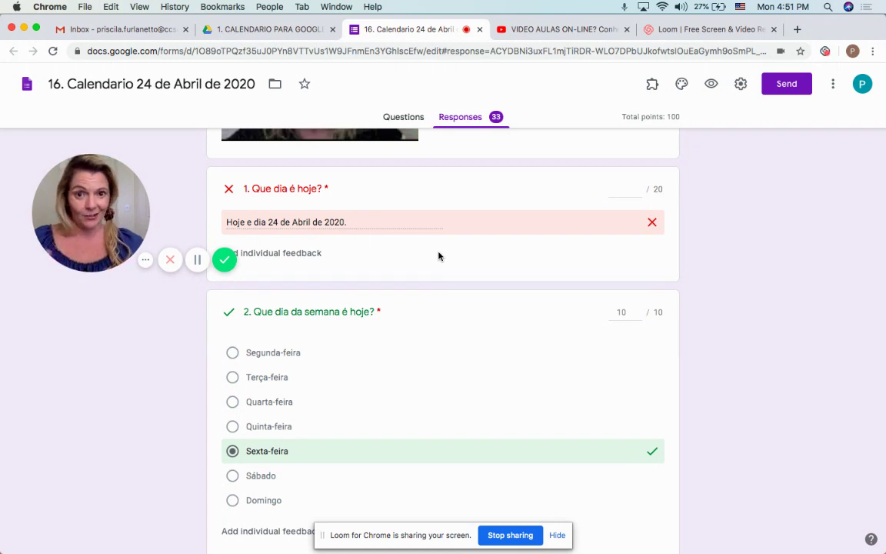
left_click(624, 188)
type("20")
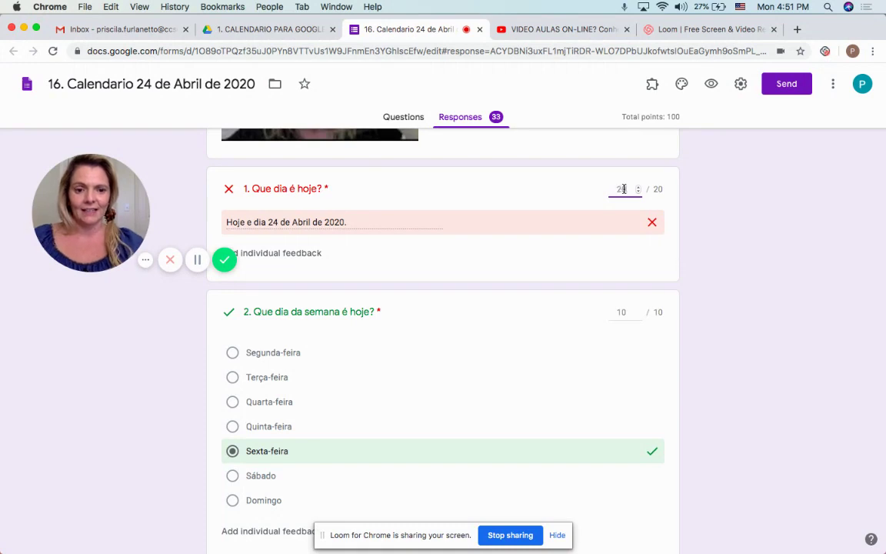
left_click(565, 291)
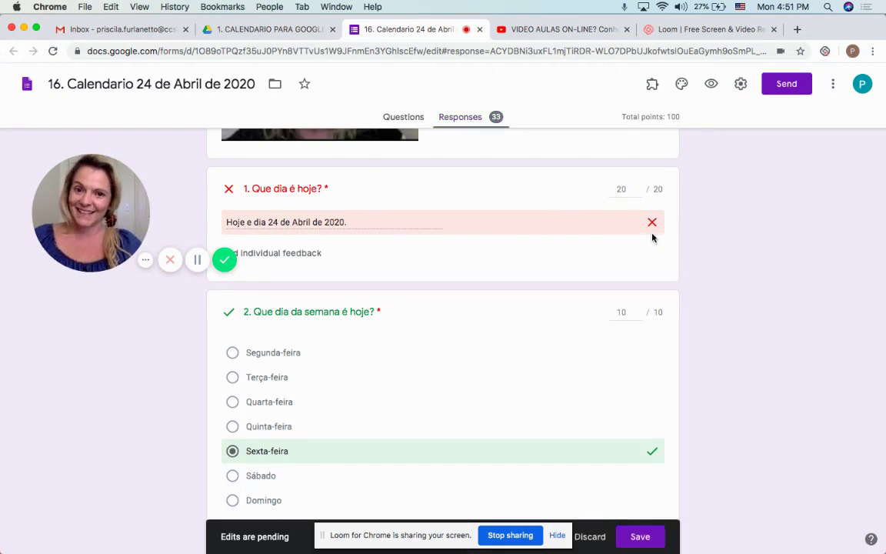
- Award 5 points to the answer to question 5, "O que tem para o almoço hoje?", in the Almoço section
scroll(540, 386, "down", 3)
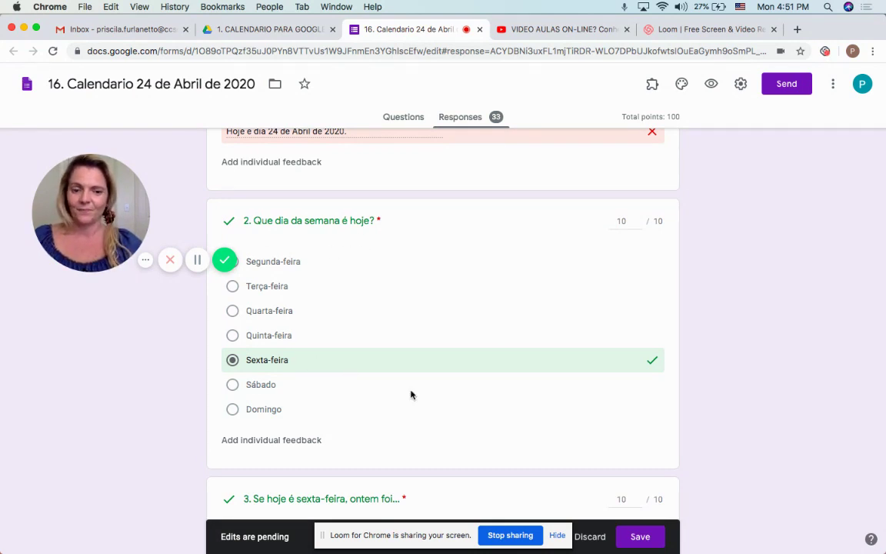
scroll(410, 395, "down", 3)
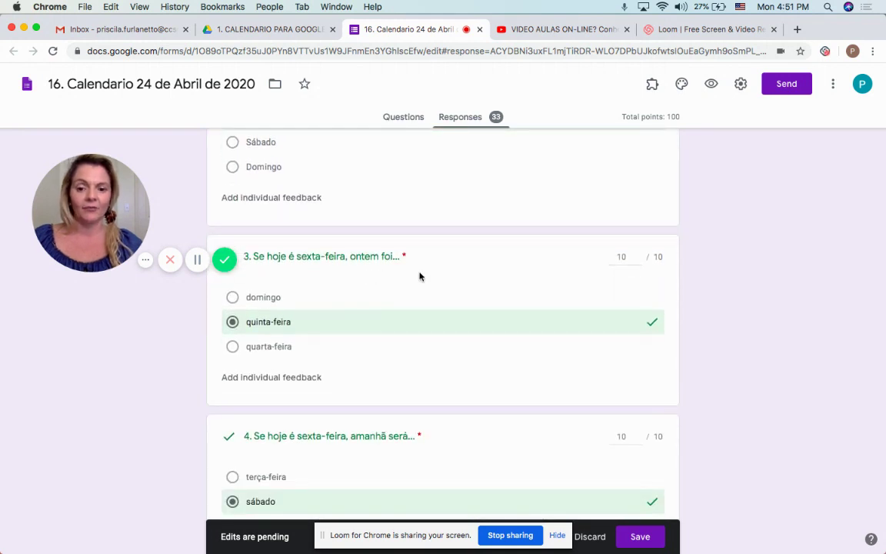
scroll(404, 358, "down", 2)
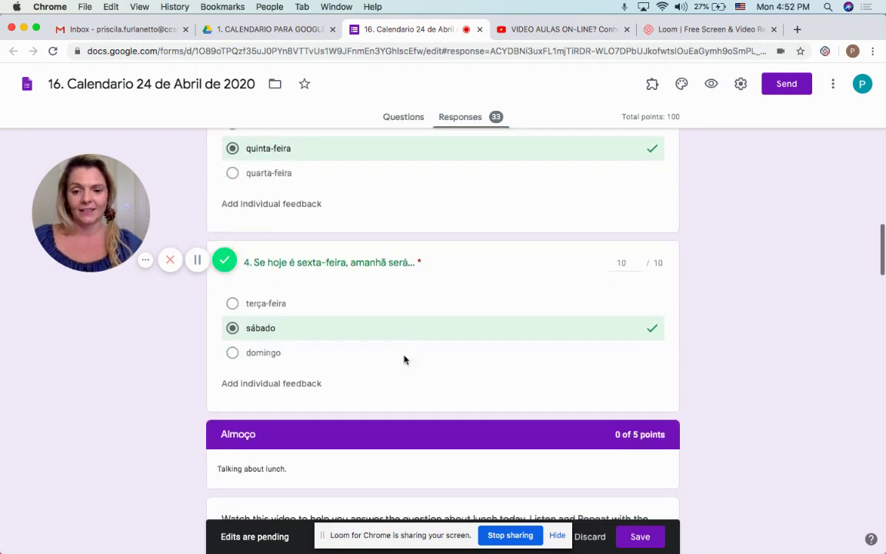
scroll(404, 359, "down", 1)
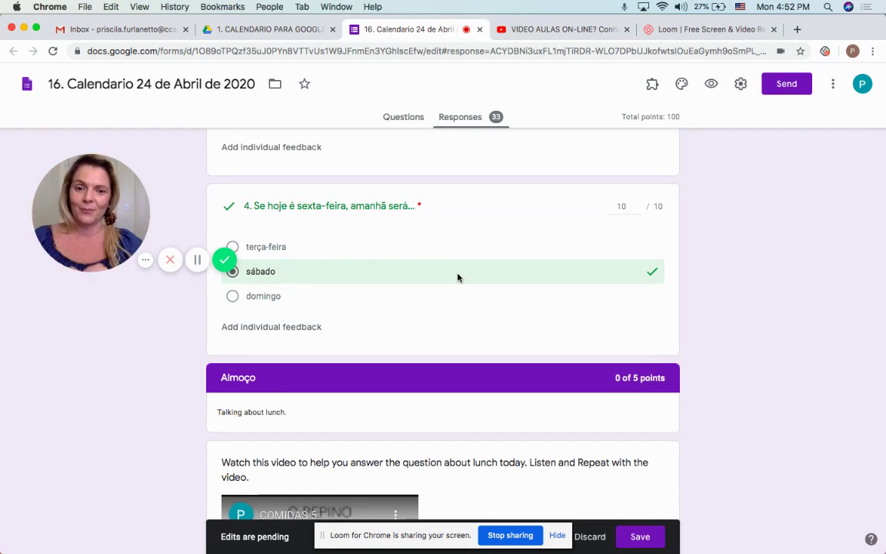
scroll(458, 277, "down", 5)
scroll(458, 277, "down", 6)
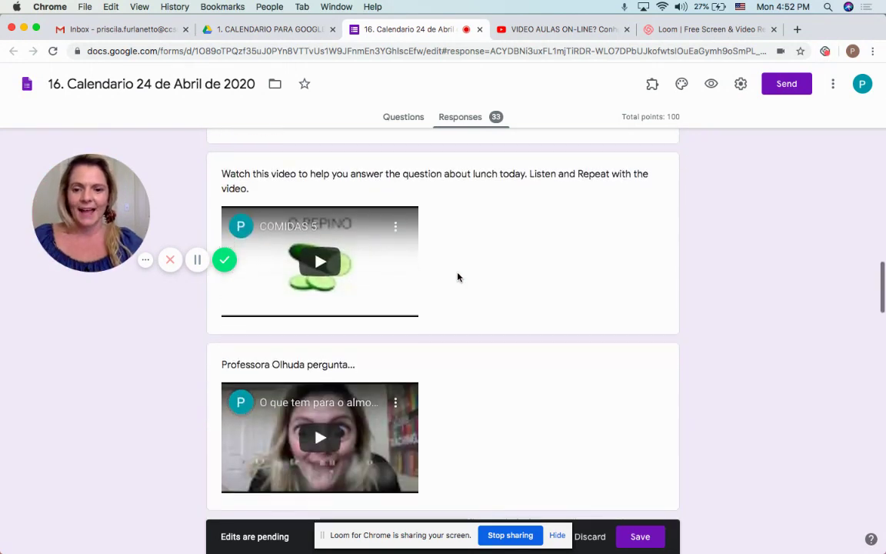
scroll(458, 277, "down", 2)
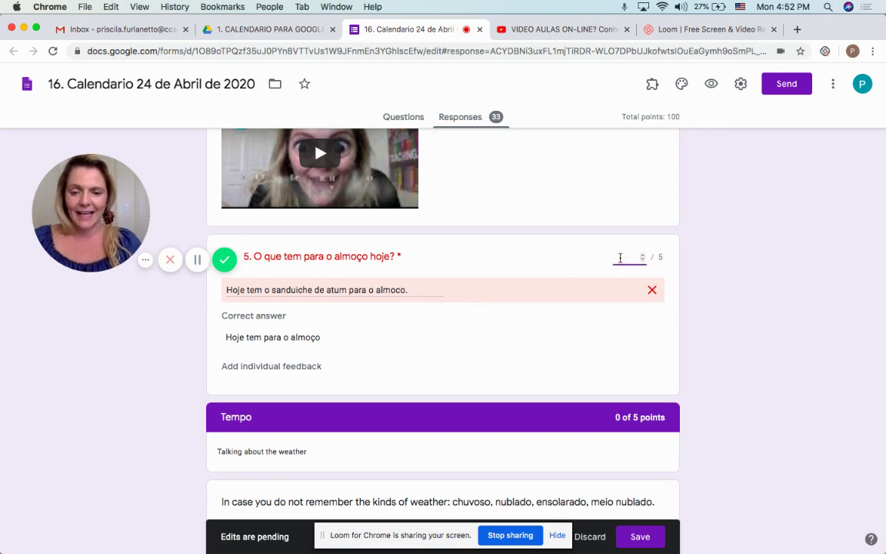
type("5")
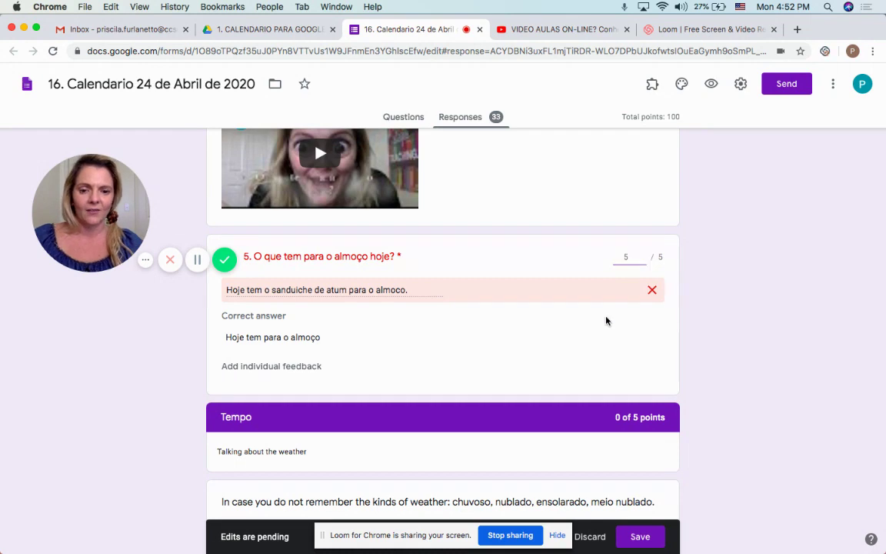
- Award 5 points to the answer to question 6, "Como está o tempo hoje?", in the Tempo section
scroll(606, 321, "down", 5)
scroll(606, 321, "down", 3)
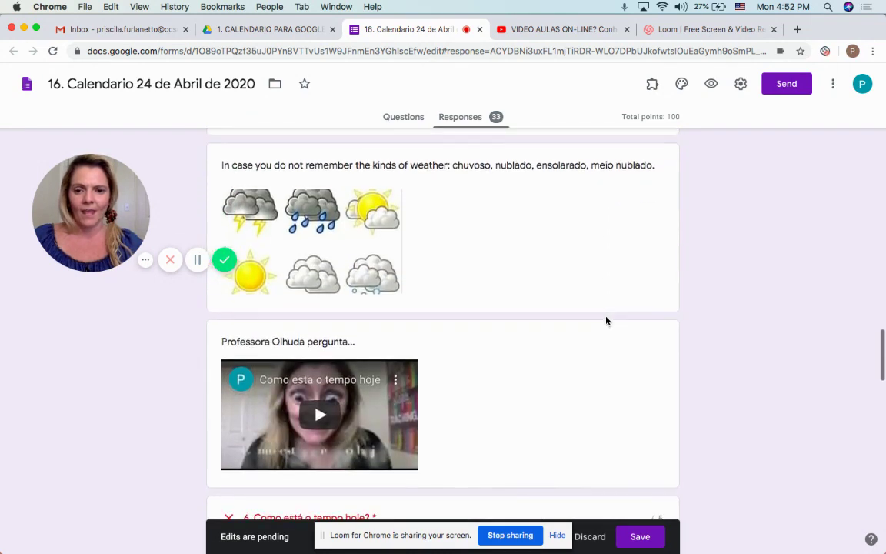
scroll(605, 321, "down", 1)
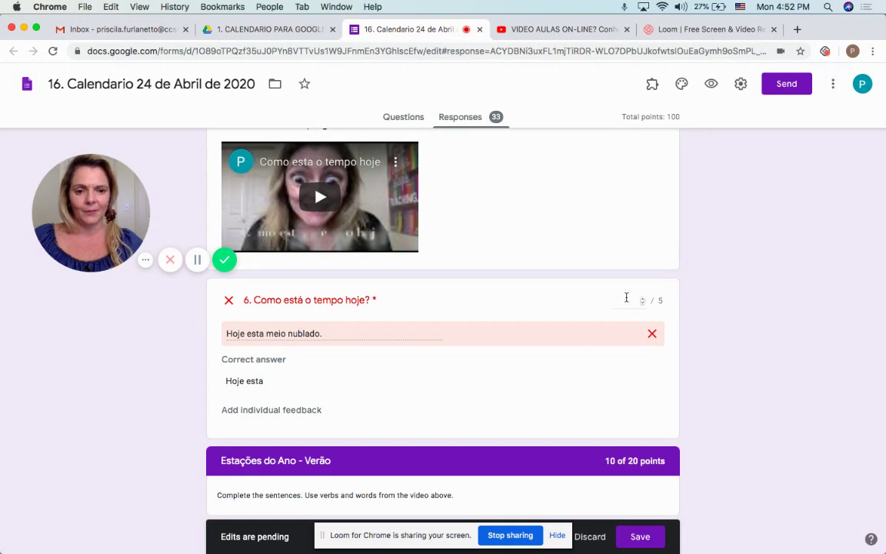
left_click(625, 300)
type("5")
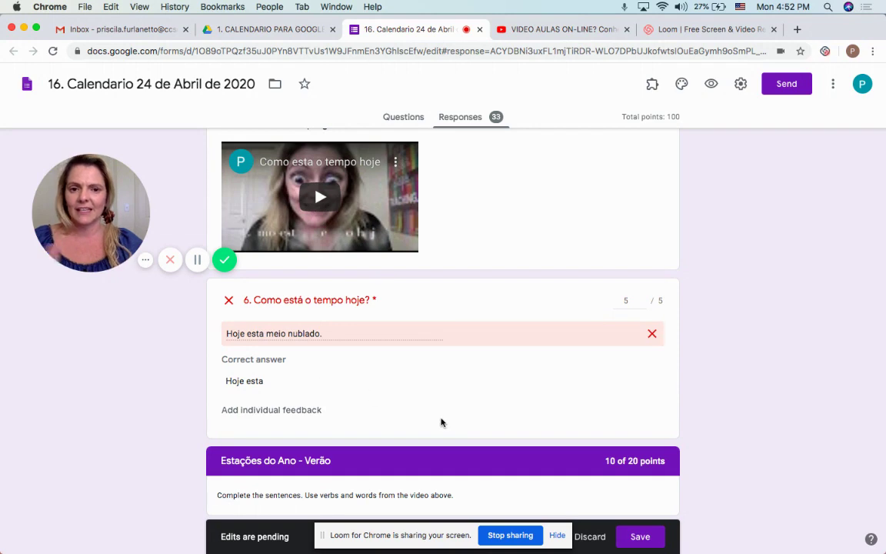
- Award 9 points to this student's answer to "No verão eu gosto de" in the Estações do Ano - Verão section
scroll(441, 422, "down", 10)
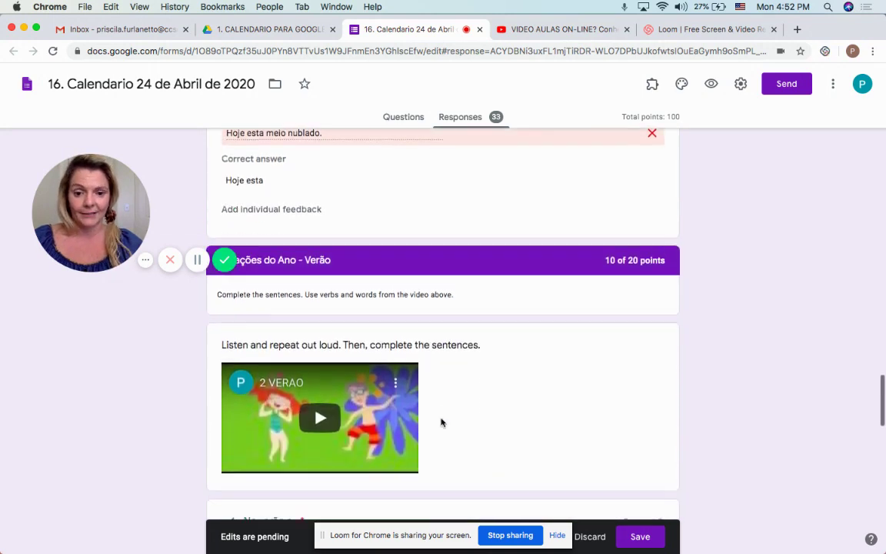
scroll(441, 421, "down", 1)
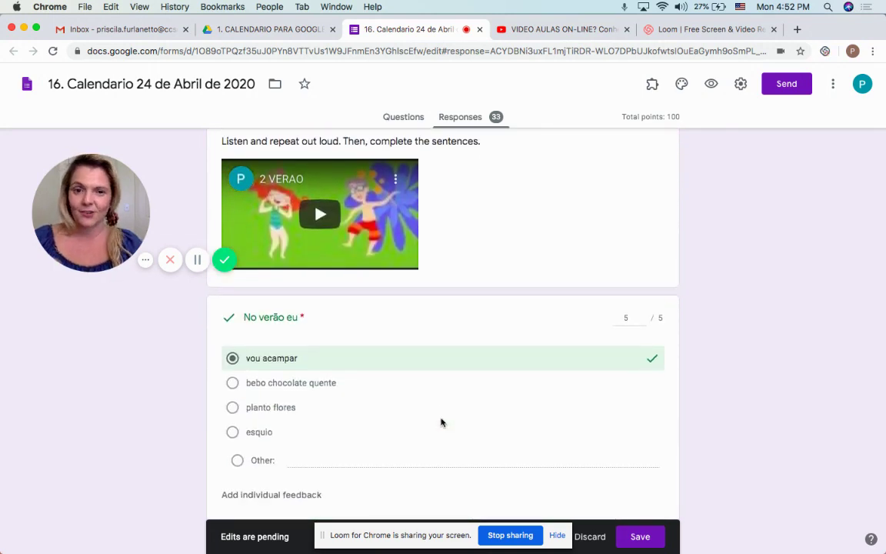
scroll(471, 434, "down", 2)
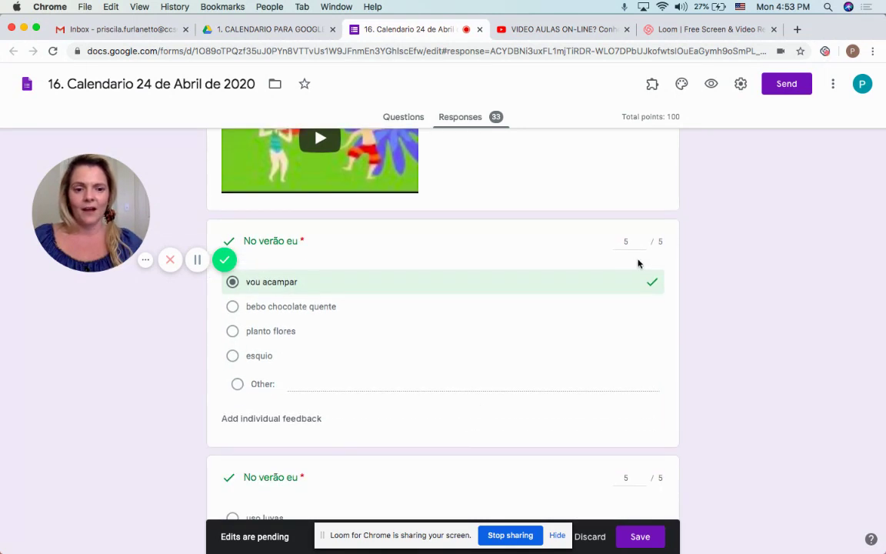
scroll(542, 375, "down", 1)
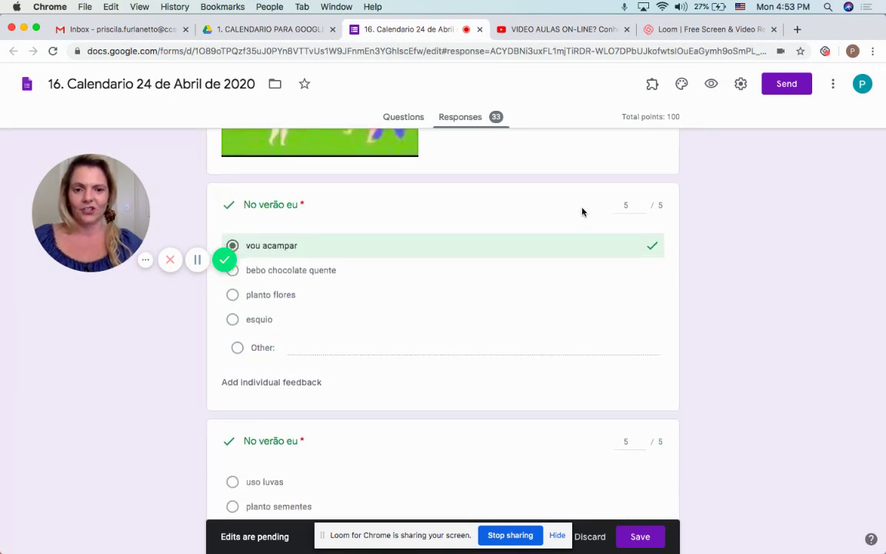
scroll(485, 317, "down", 5)
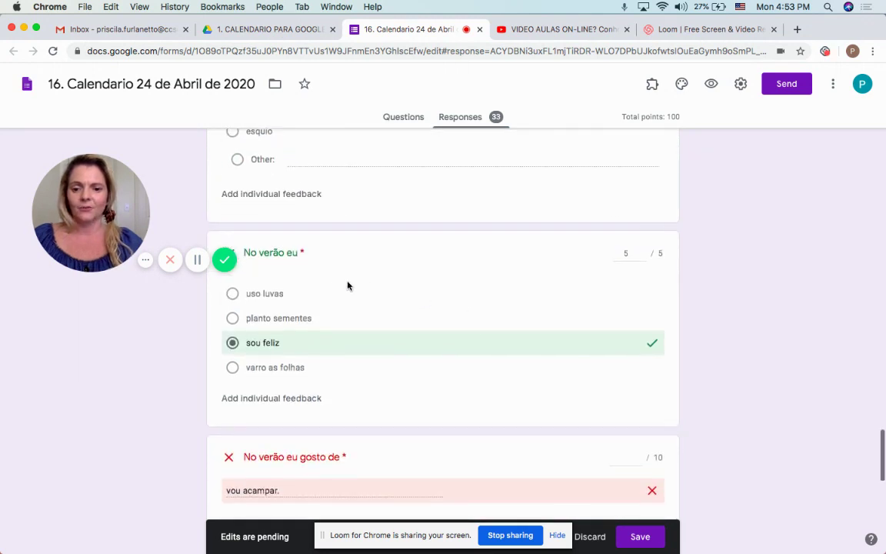
scroll(520, 306, "down", 5)
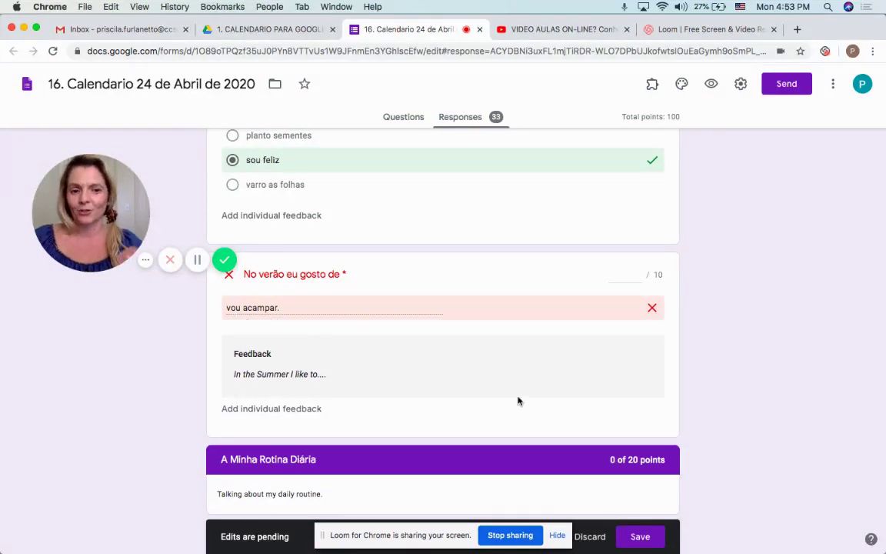
left_click(625, 274)
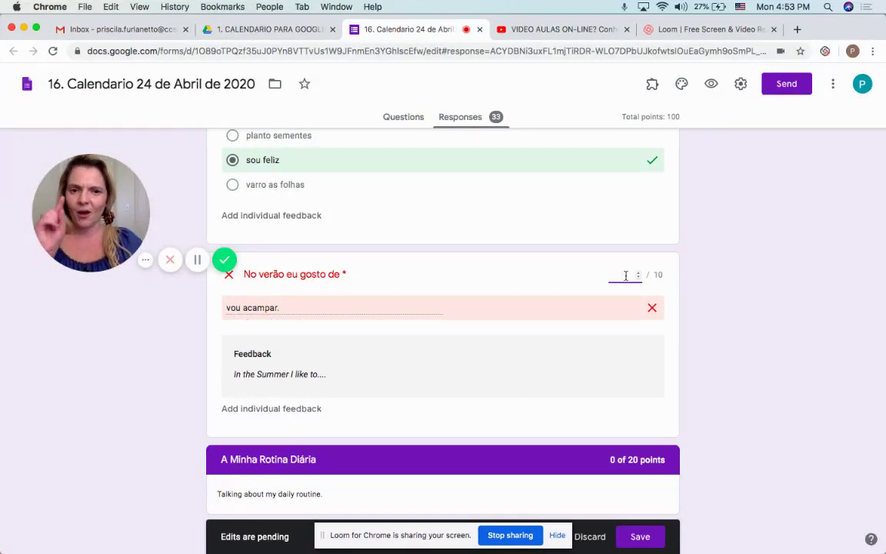
type("9")
left_click(524, 395)
- Award 10 points each to the answers to questions 8 and 9, "Complete: Quando chego em casa eu", in the A Minha Rotina Diária section
scroll(525, 396, "down", 3)
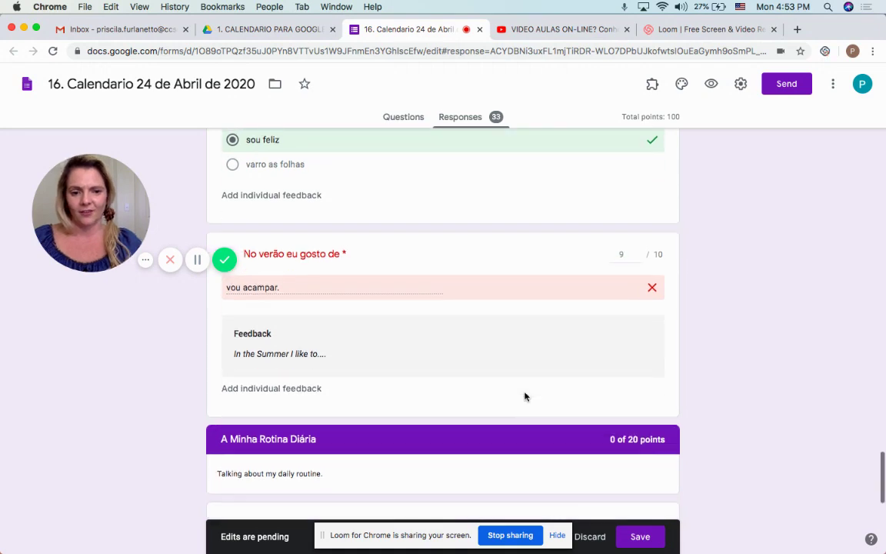
scroll(524, 396, "down", 5)
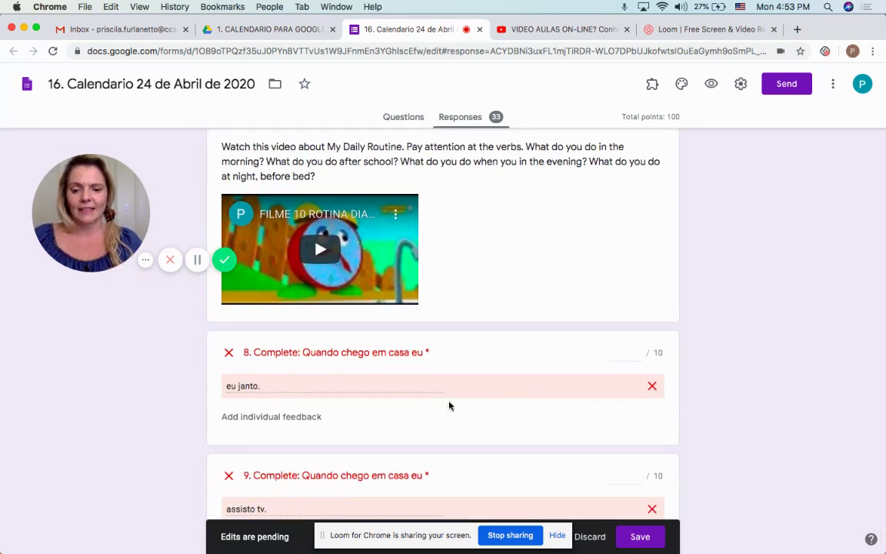
left_click(631, 354)
type("10")
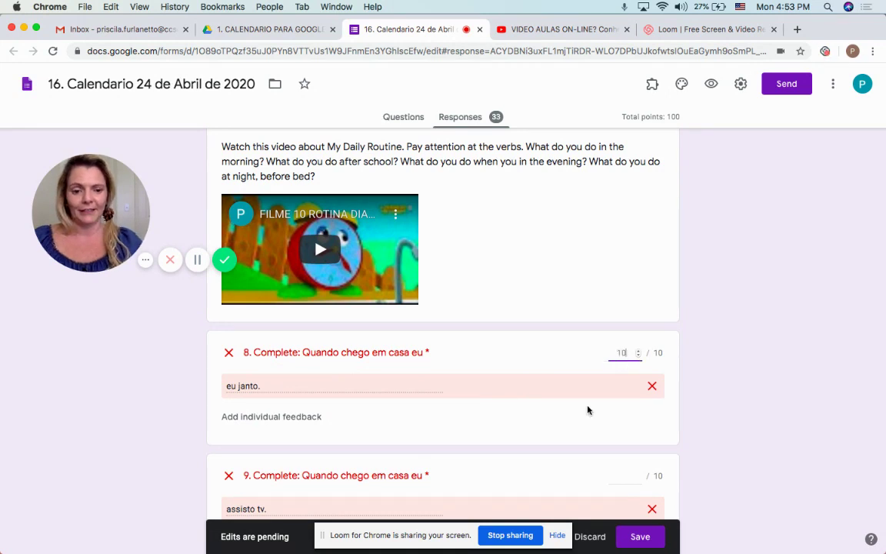
left_click(546, 453)
scroll(546, 454, "down", 2)
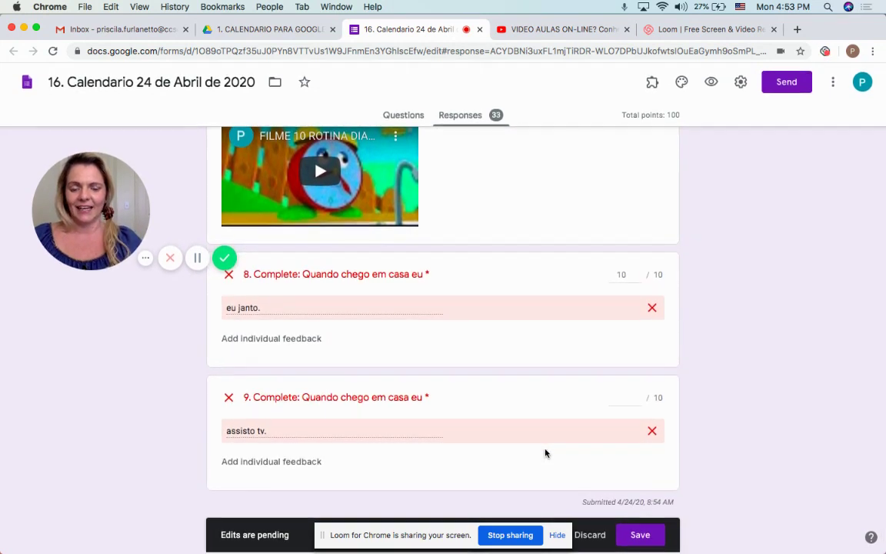
left_click(613, 400)
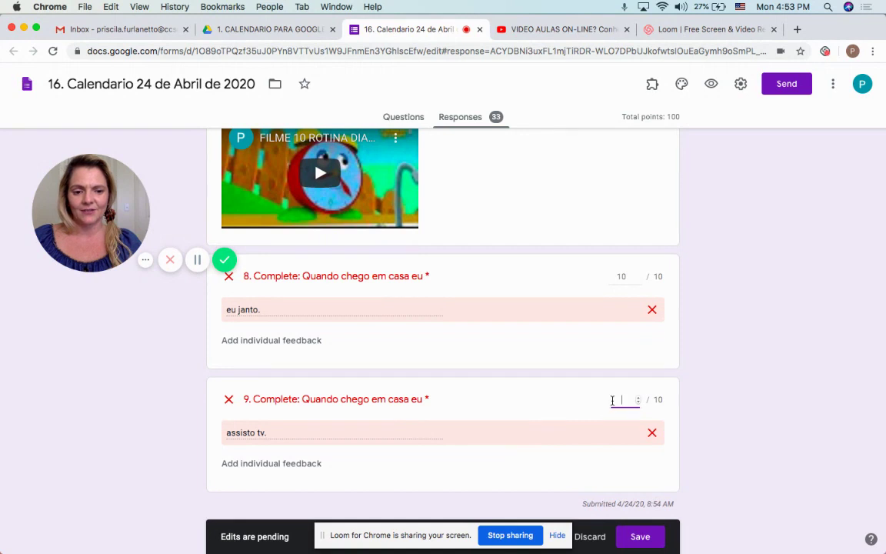
type("10")
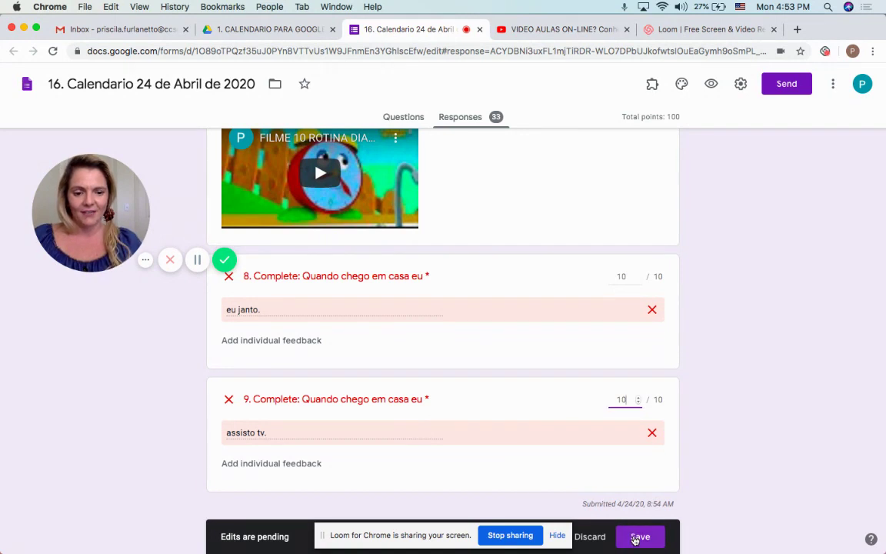
- Save the pending grade edits and release the score to this student only, by email and without a message
scroll(566, 335, "up", 1)
scroll(565, 334, "down", 1)
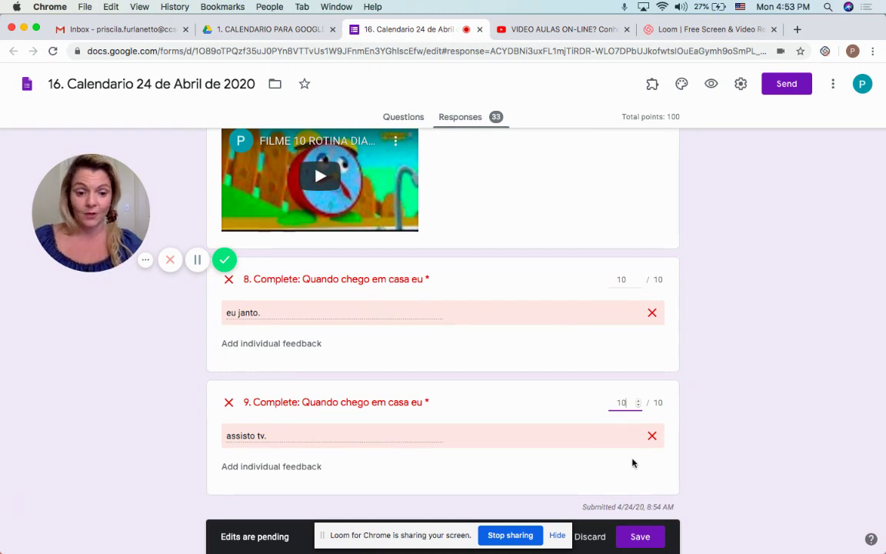
left_click(636, 545)
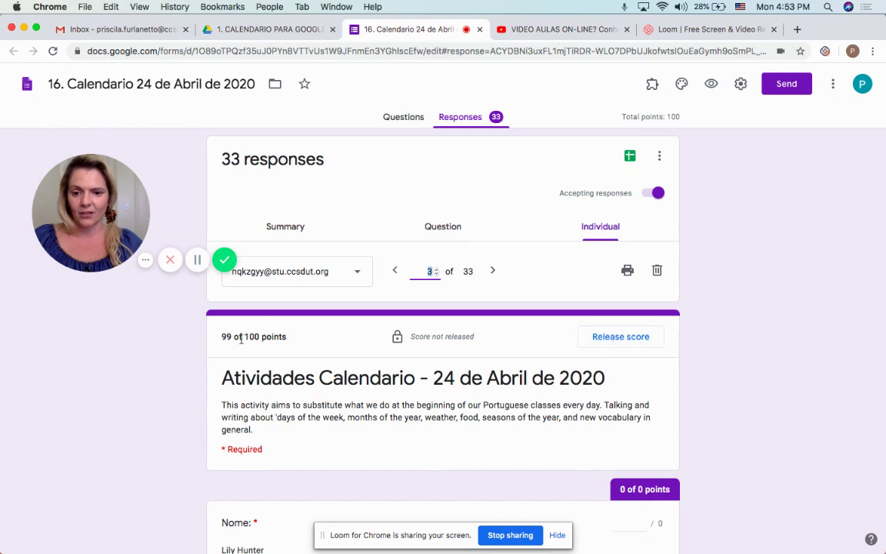
left_click(622, 340)
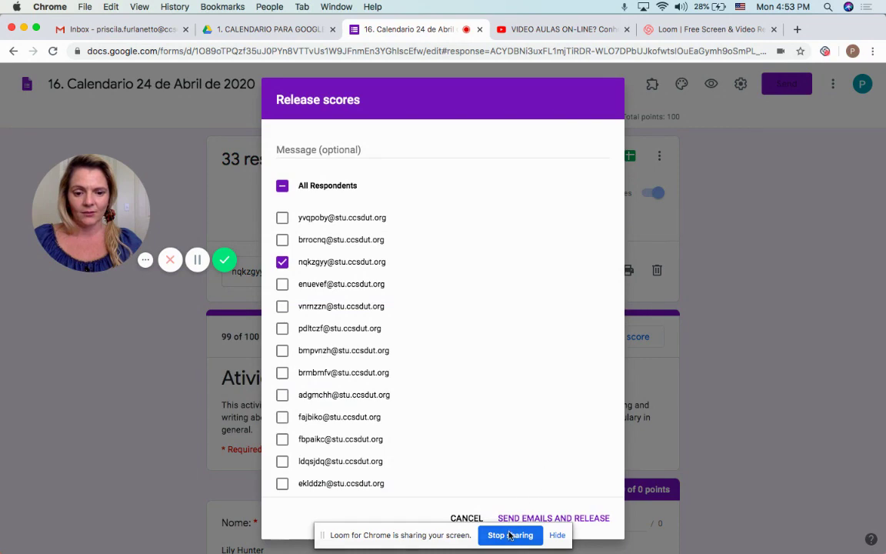
left_click(558, 518)
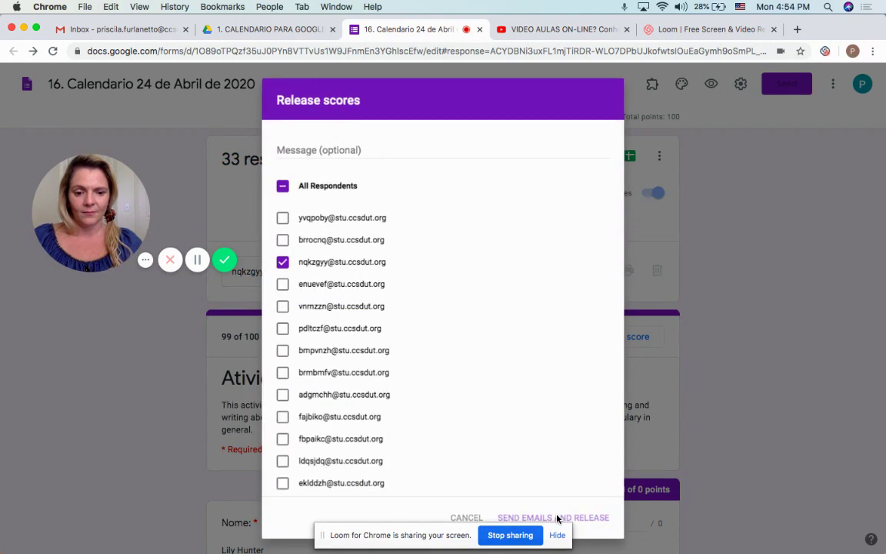